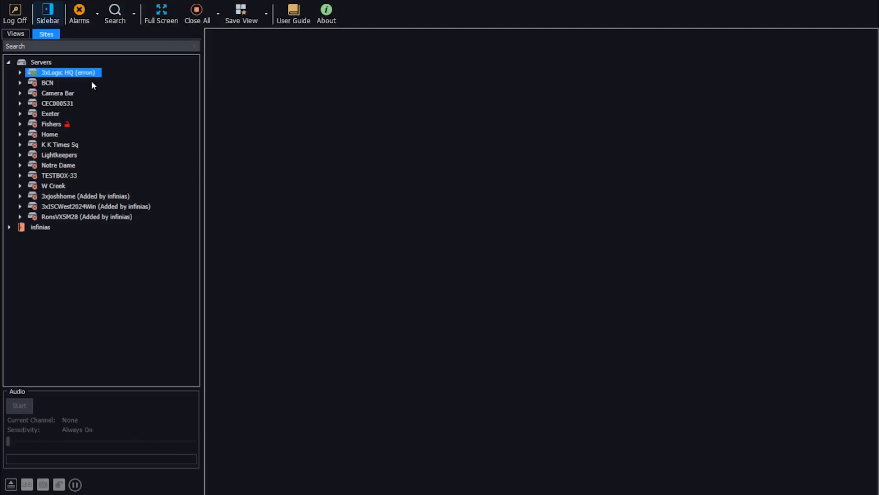
- Open the User Audit settings of the 3xLogic HQ server and enable user auditing
{"action": "left_click", "coordinate": [20, 73]}
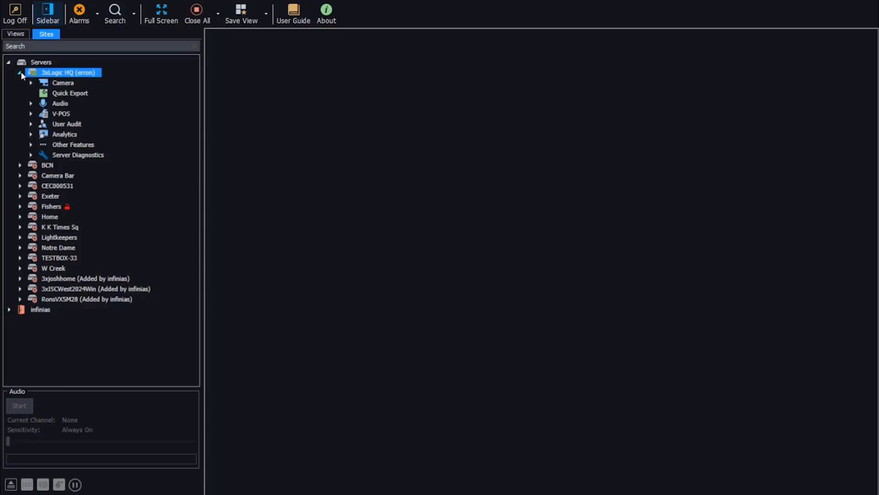
{"action": "double_click", "coordinate": [75, 126]}
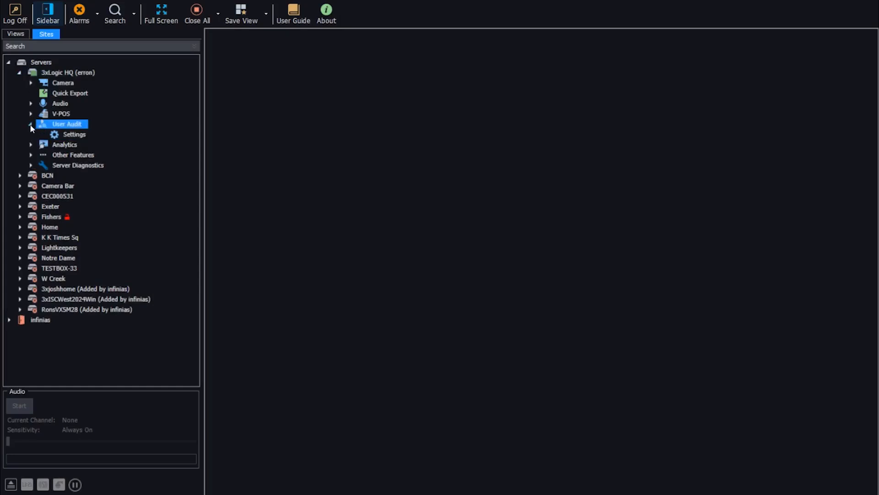
{"action": "double_click", "coordinate": [69, 134]}
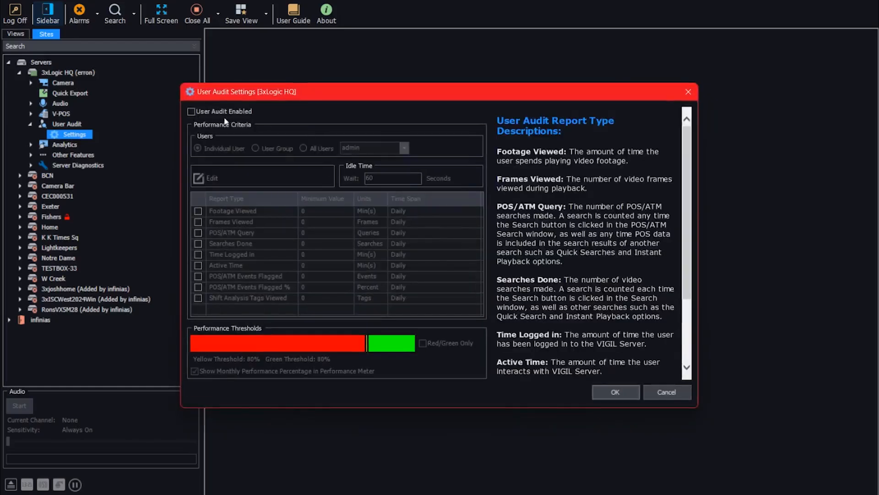
{"action": "left_click", "coordinate": [191, 112]}
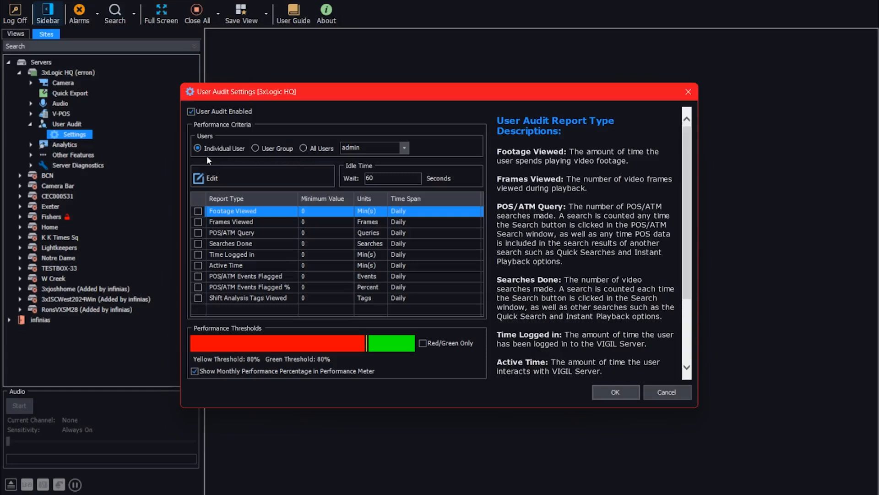
- Review the individual user and user group choices, then apply the performance criteria to all users
{"action": "left_click", "coordinate": [377, 145]}
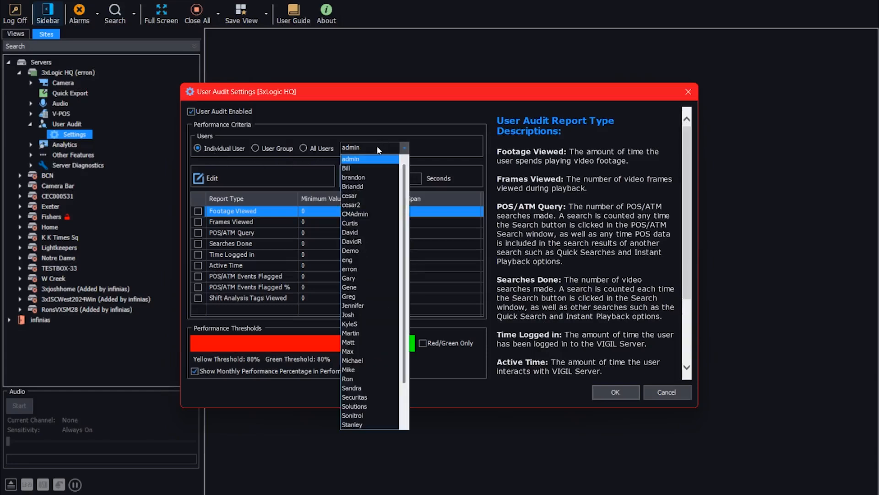
{"action": "left_click", "coordinate": [255, 148]}
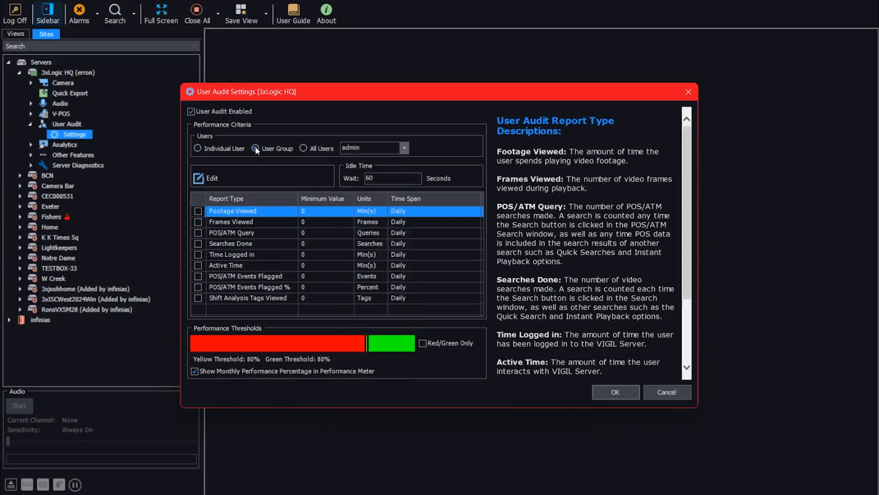
{"action": "left_click", "coordinate": [361, 148]}
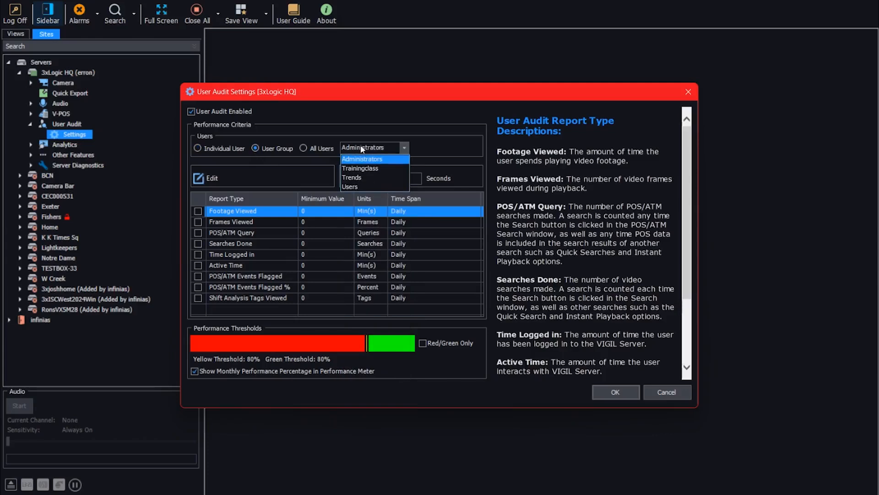
{"action": "left_click", "coordinate": [303, 148]}
{"action": "left_click", "coordinate": [303, 147]}
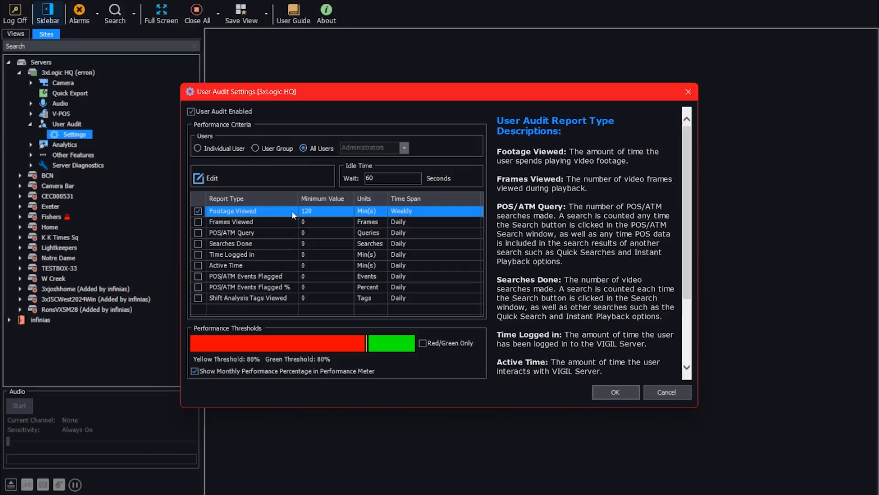
- Enable the Searches Done criterion with a minimum of 10 searches and a weekly time span
{"action": "left_click", "coordinate": [198, 243]}
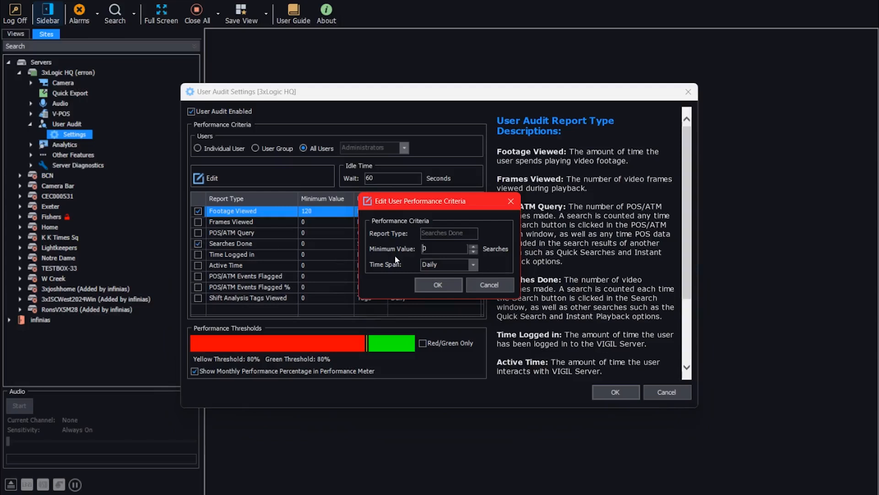
{"action": "type", "text": "1"}
{"action": "left_click", "coordinate": [474, 264]}
{"action": "left_click", "coordinate": [448, 285]}
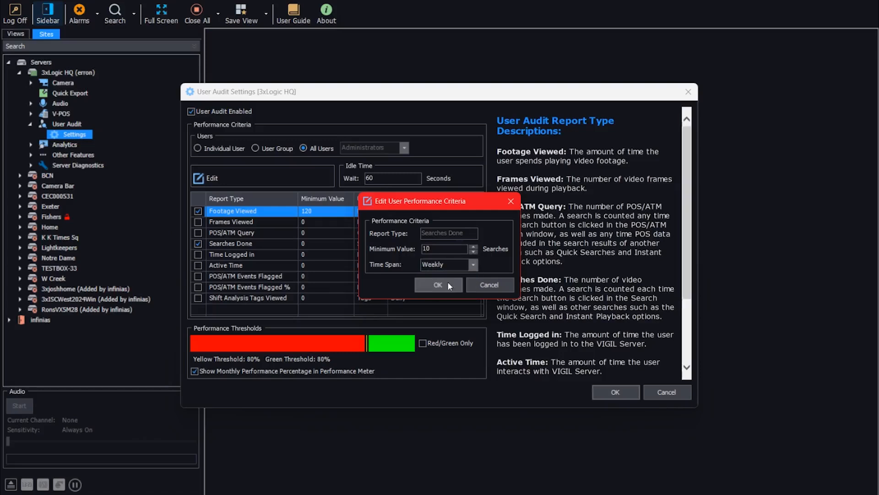
{"action": "left_click", "coordinate": [447, 281]}
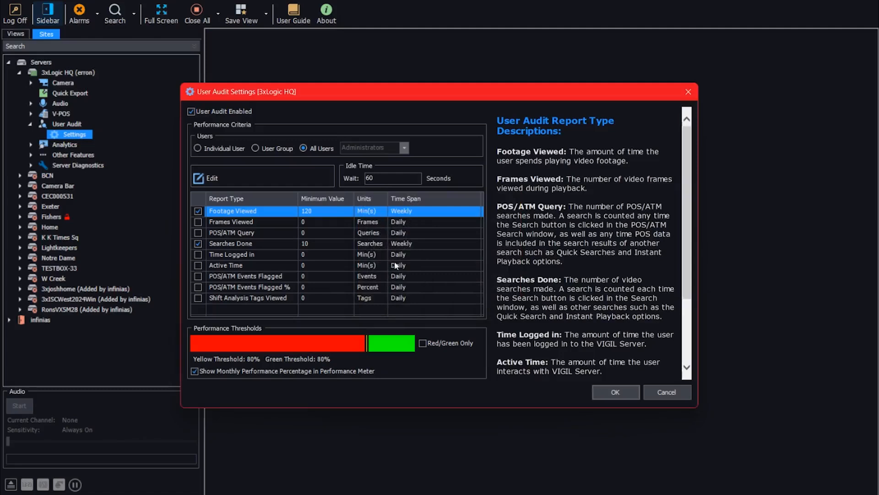
- Enable the Active Time criterion with a minimum of 120 minutes and a weekly time span
{"action": "left_click", "coordinate": [198, 265]}
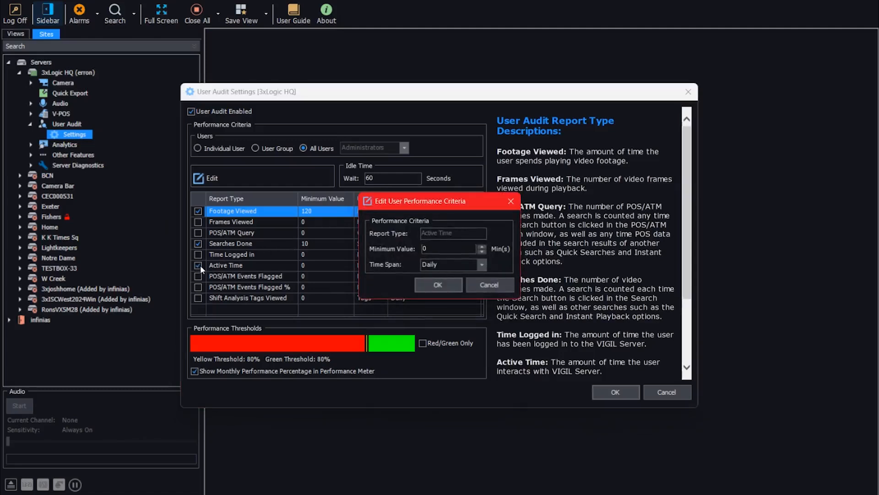
{"action": "type", "text": "12"}
{"action": "left_click", "coordinate": [463, 265]}
{"action": "left_click", "coordinate": [449, 287]}
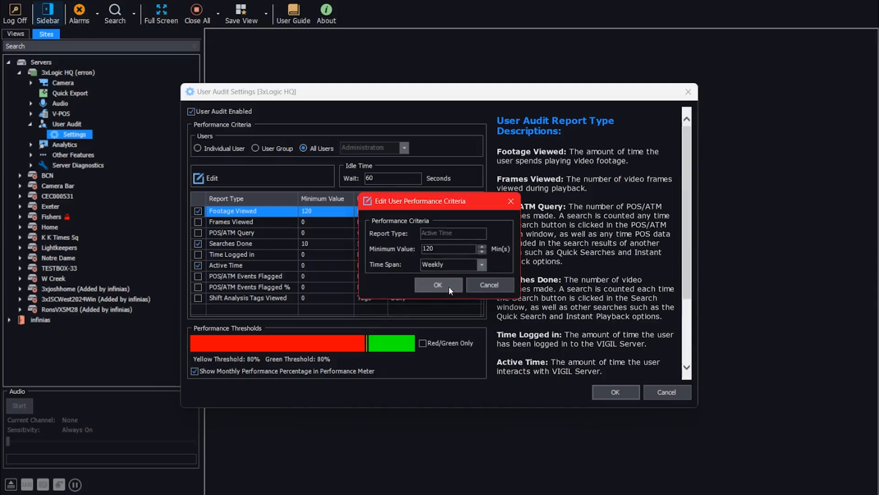
{"action": "left_click", "coordinate": [449, 287]}
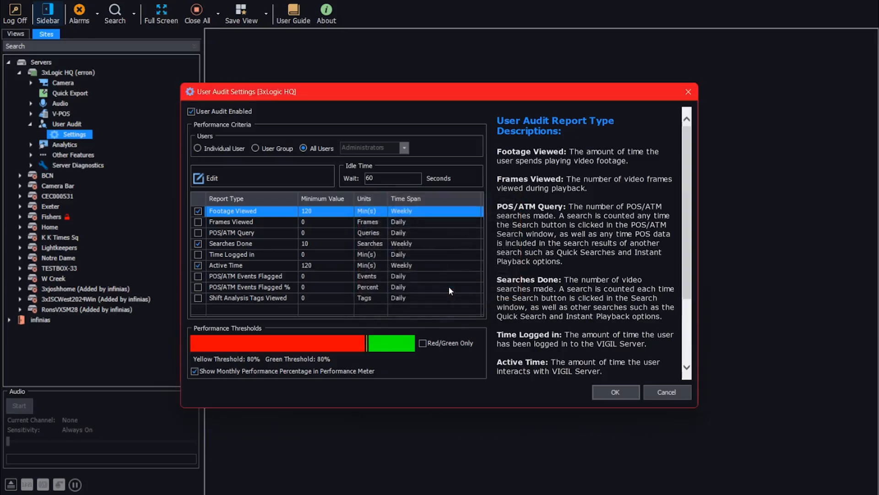
{"action": "left_click", "coordinate": [323, 266]}
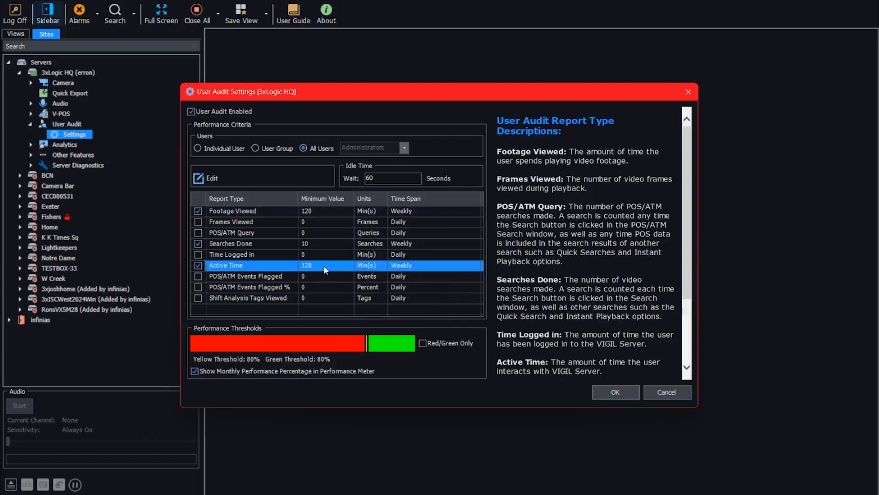
{"action": "left_click", "coordinate": [210, 180]}
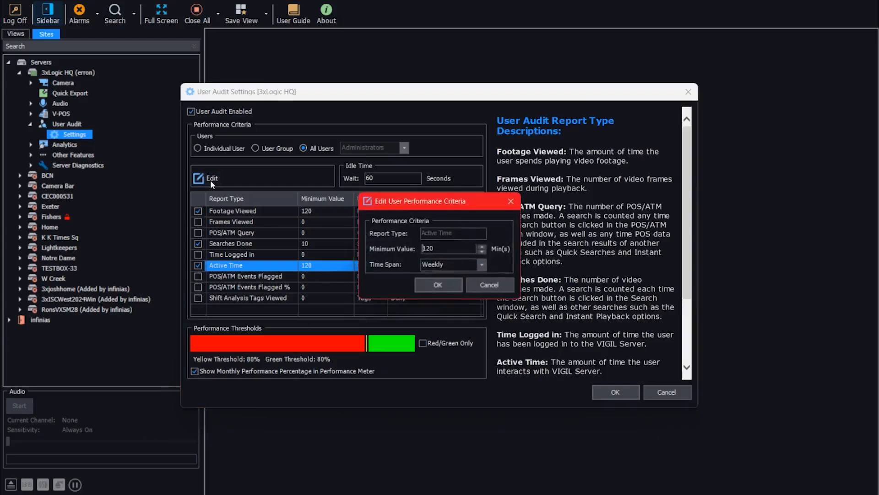
{"action": "left_click", "coordinate": [481, 286]}
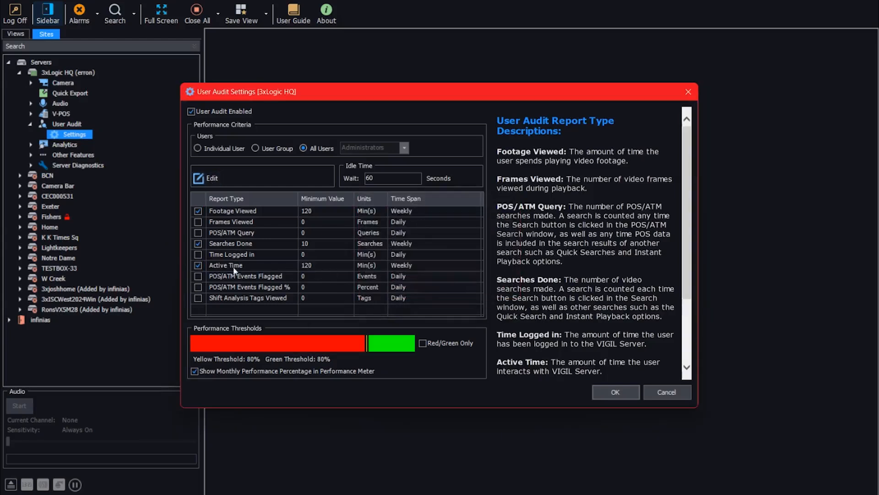
- Disable the Active Time criterion and save the User Audit settings, acknowledging the recalculation notice
{"action": "left_click", "coordinate": [198, 265]}
{"action": "left_click_drag", "start_coordinate": [388, 178], "coordinate": [364, 179]}
{"action": "left_click", "coordinate": [603, 390]}
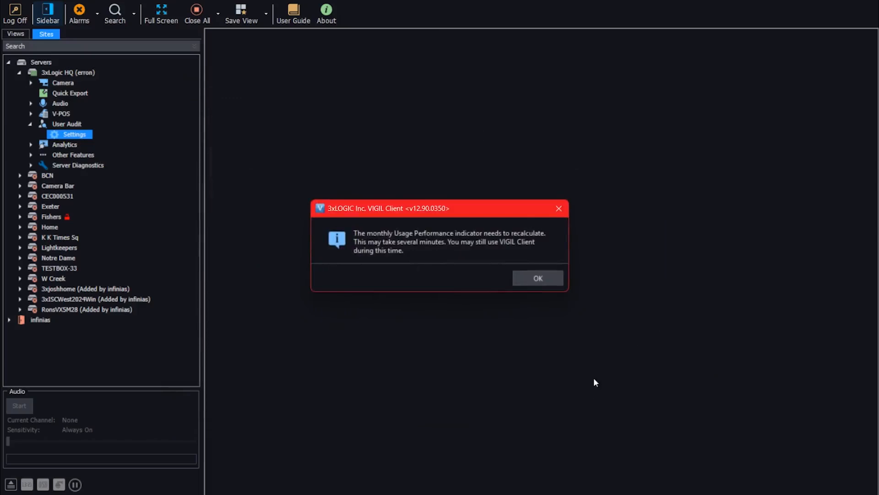
{"action": "left_click", "coordinate": [528, 278]}
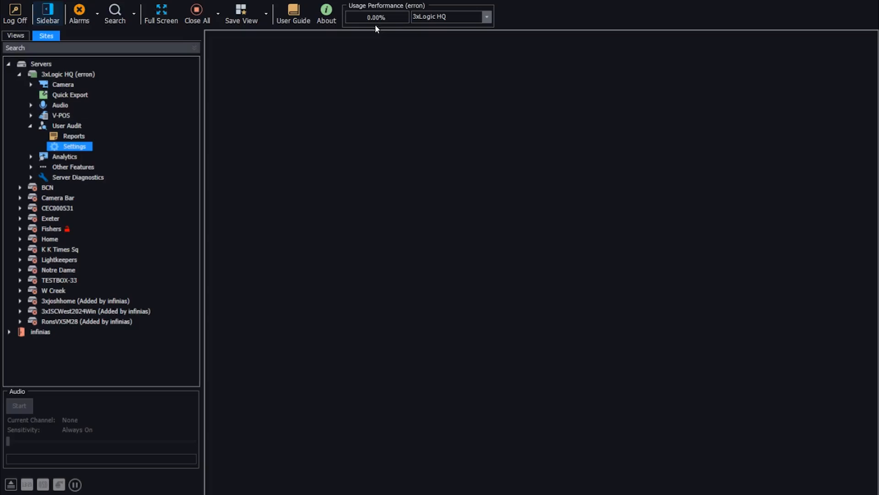
- Open the server's User Audit Reports, set the user filter to the Administrators group and view the available report types
{"action": "left_click", "coordinate": [82, 137]}
{"action": "double_click", "coordinate": [77, 136]}
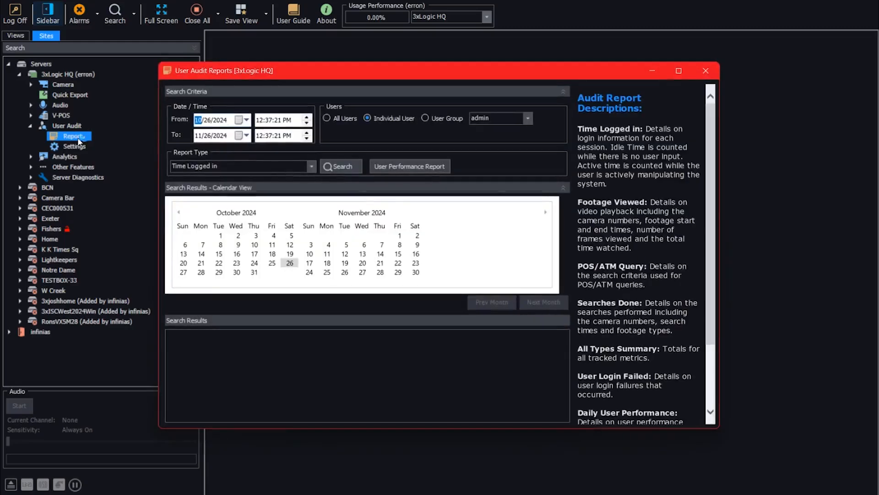
{"action": "left_click", "coordinate": [326, 118]}
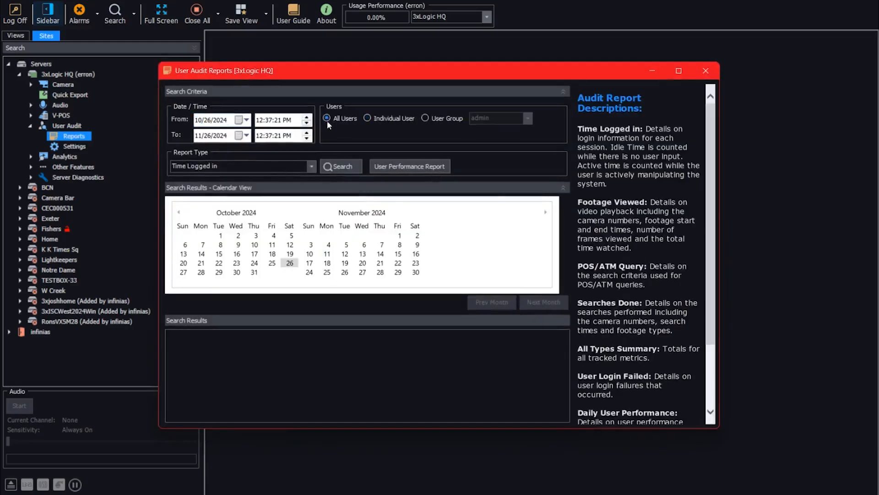
{"action": "left_click", "coordinate": [367, 117]}
{"action": "left_click", "coordinate": [490, 117]}
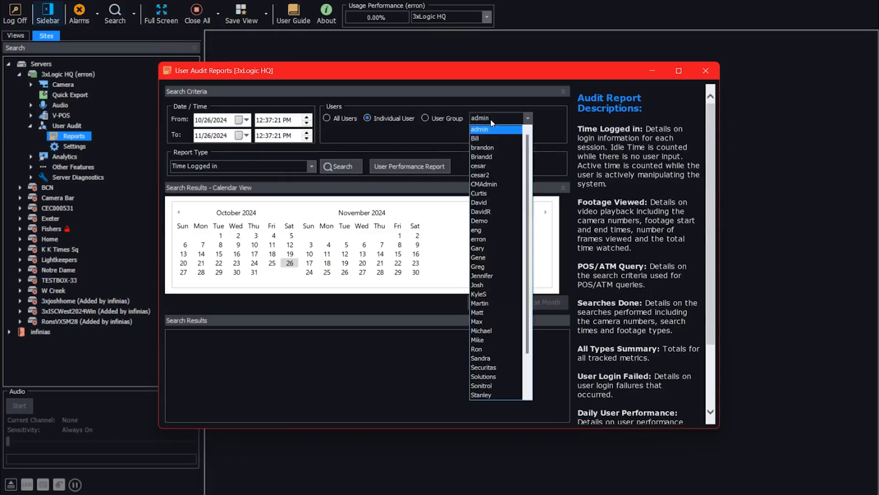
{"action": "left_click", "coordinate": [425, 118]}
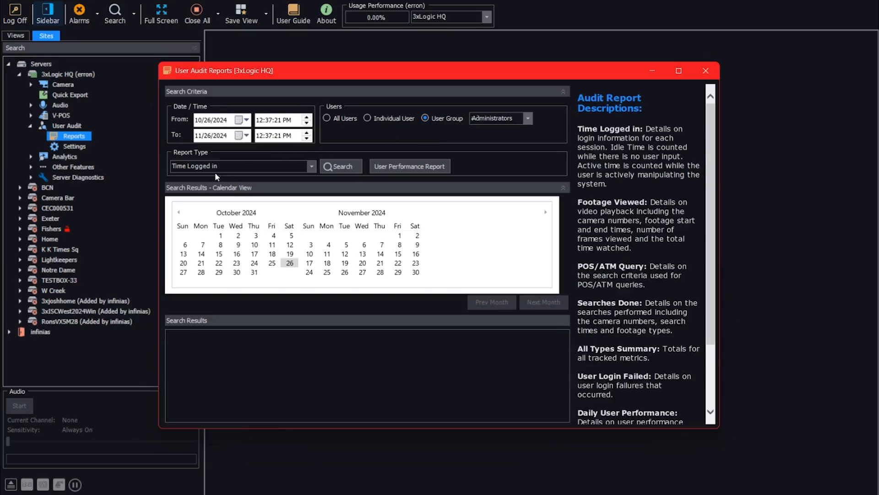
{"action": "left_click", "coordinate": [312, 166]}
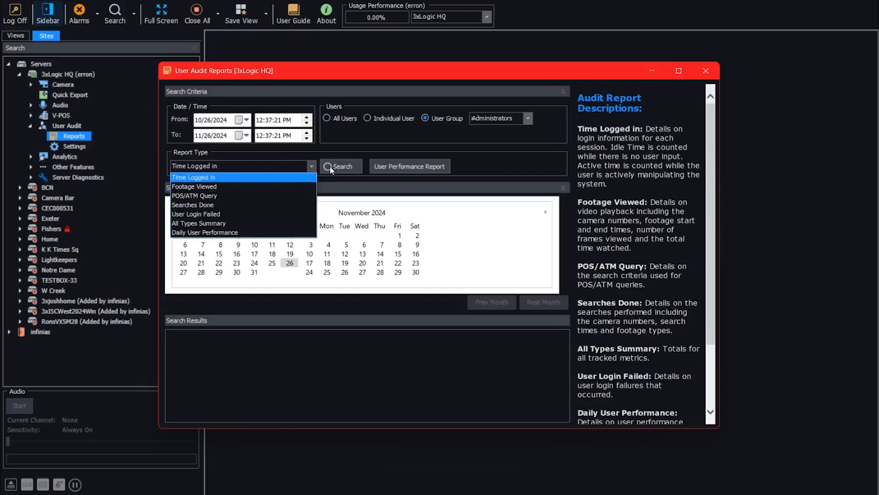
- Calculate the User Performance Report for admin over the last 28 days prior to 11/26/2024 and review its summary and daily details
{"action": "left_click", "coordinate": [379, 169]}
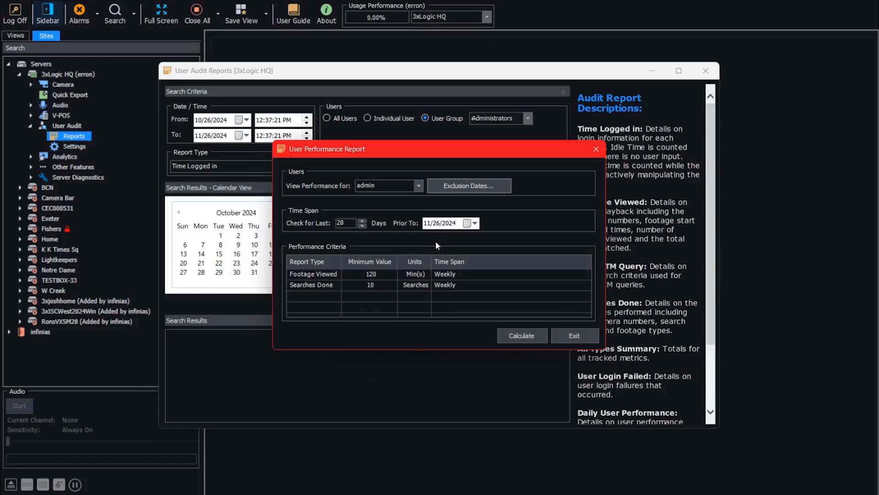
{"action": "left_click", "coordinate": [509, 337]}
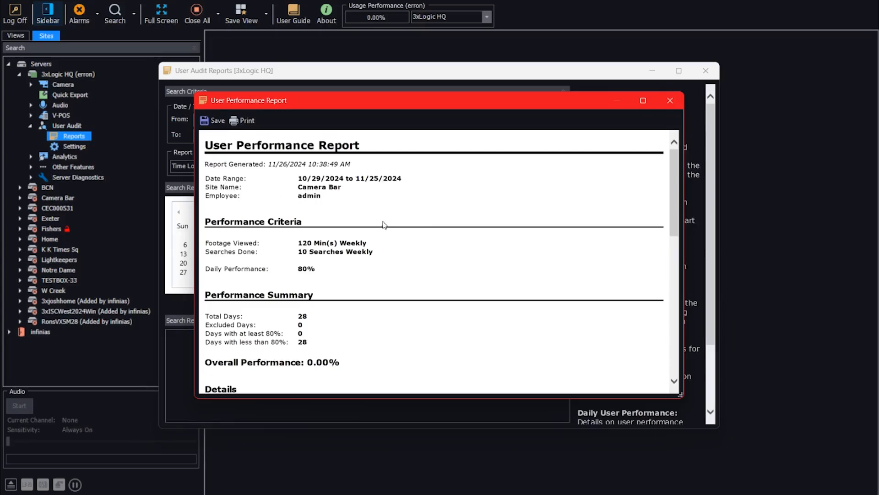
{"action": "scroll", "coordinate": [384, 223], "scroll_direction": "down", "scroll_amount": 5}
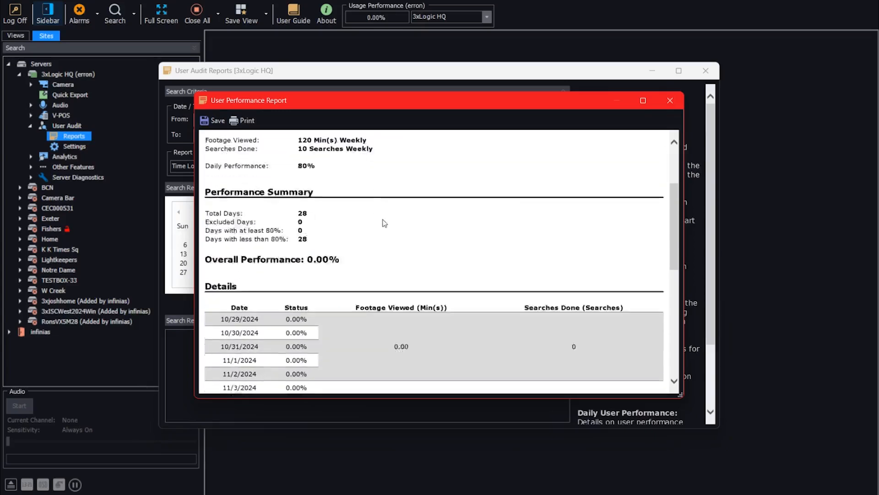
{"action": "scroll", "coordinate": [384, 223], "scroll_direction": "down", "scroll_amount": 3}
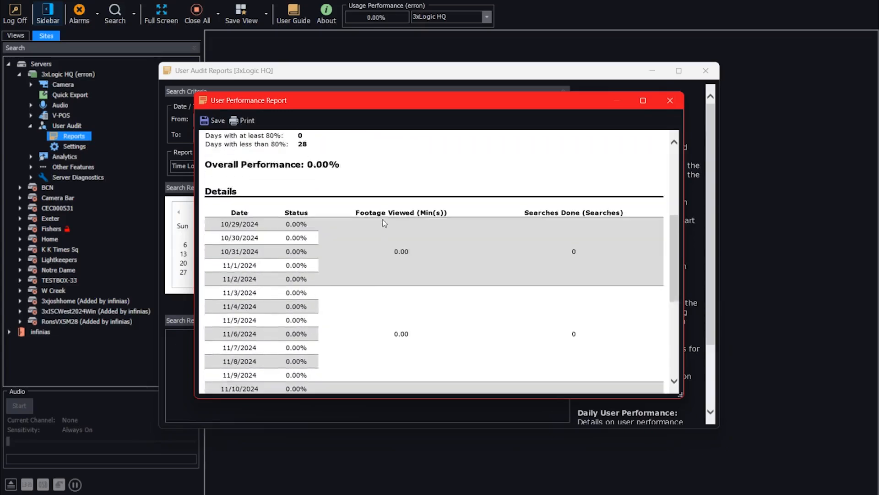
{"action": "scroll", "coordinate": [384, 223], "scroll_direction": "down", "scroll_amount": 3}
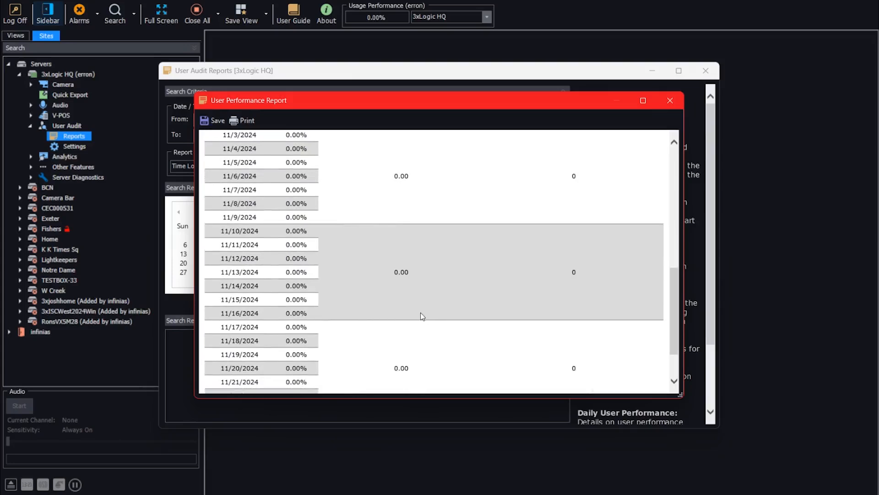
{"action": "scroll", "coordinate": [423, 316], "scroll_direction": "down", "scroll_amount": 1}
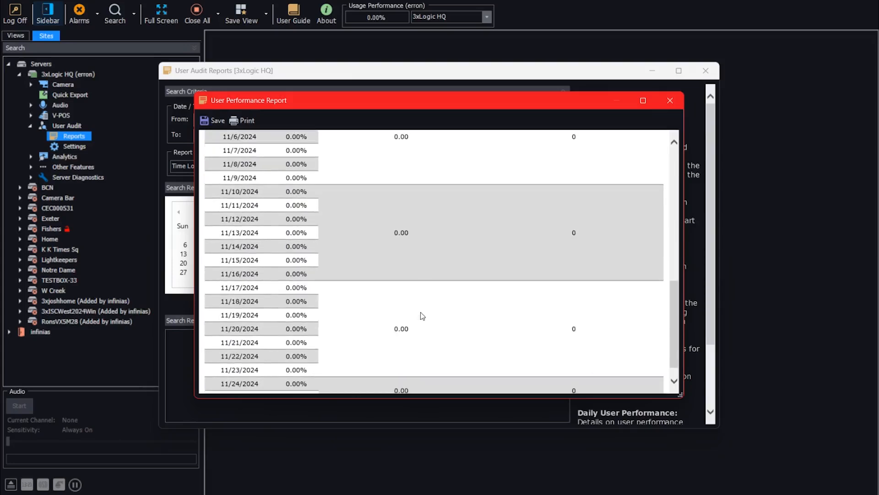
{"action": "scroll", "coordinate": [422, 316], "scroll_direction": "up", "scroll_amount": 8}
{"action": "scroll", "coordinate": [422, 314], "scroll_direction": "up", "scroll_amount": 1}
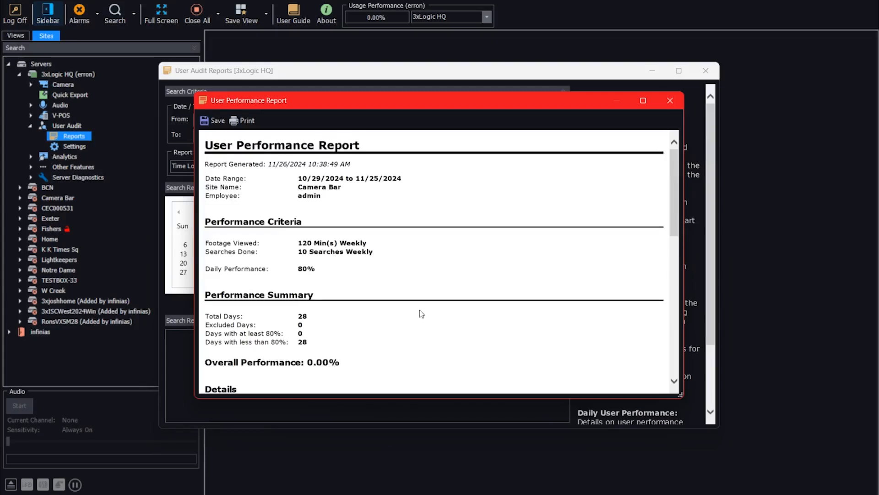